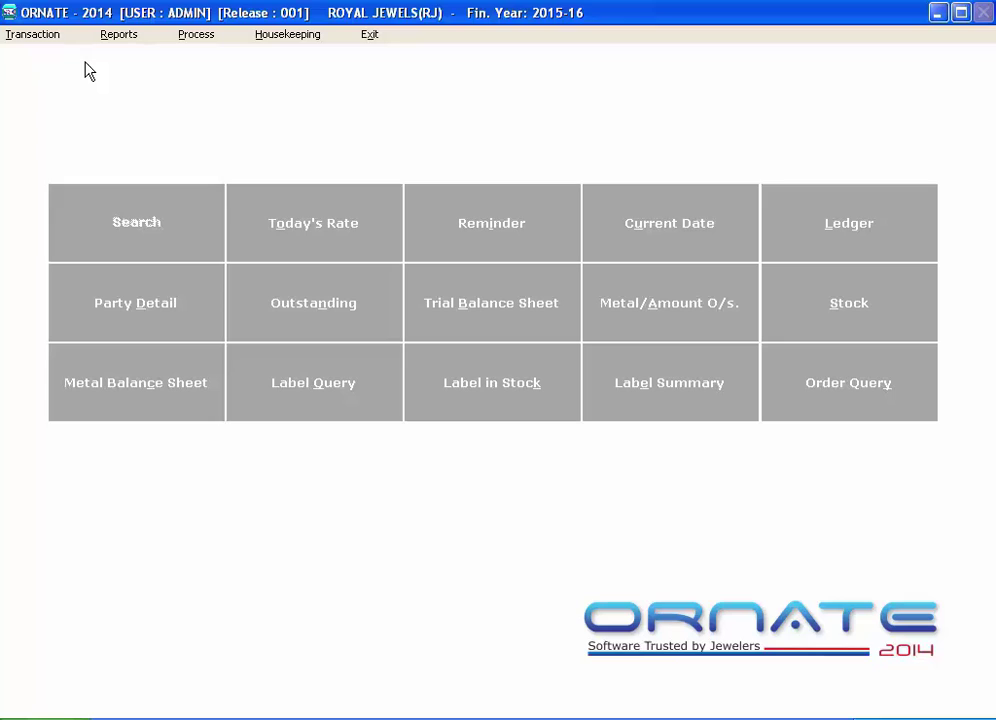
Step: Start a new retail customer order using the ORDR order series
{"action": "key", "text": "alt+t"}
{"action": "key", "text": "l"}
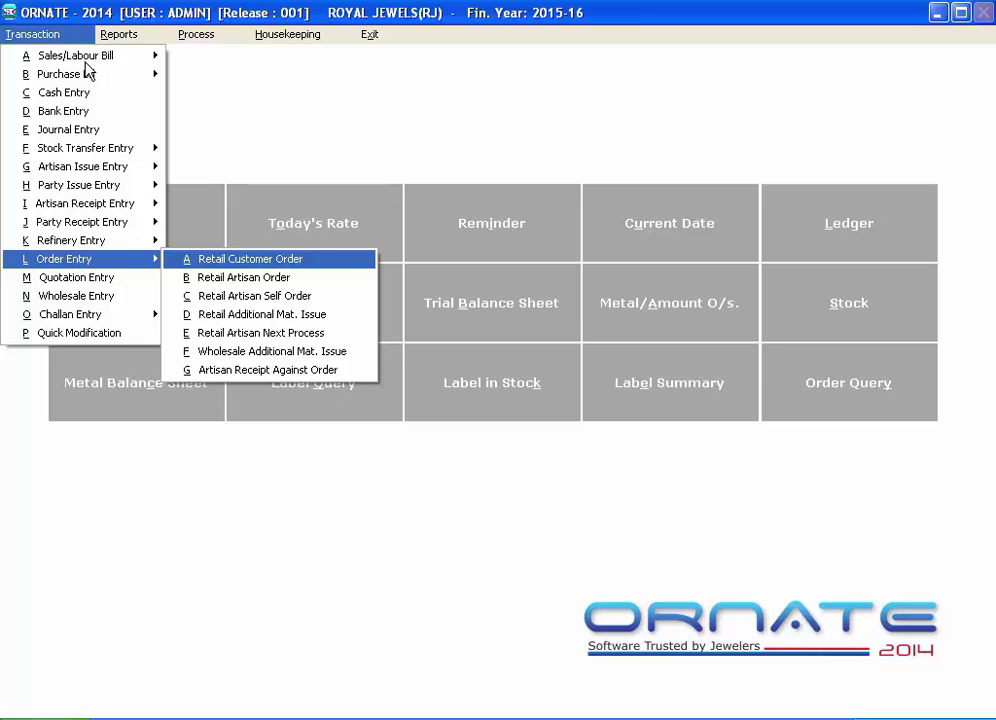
{"action": "key", "text": "Return"}
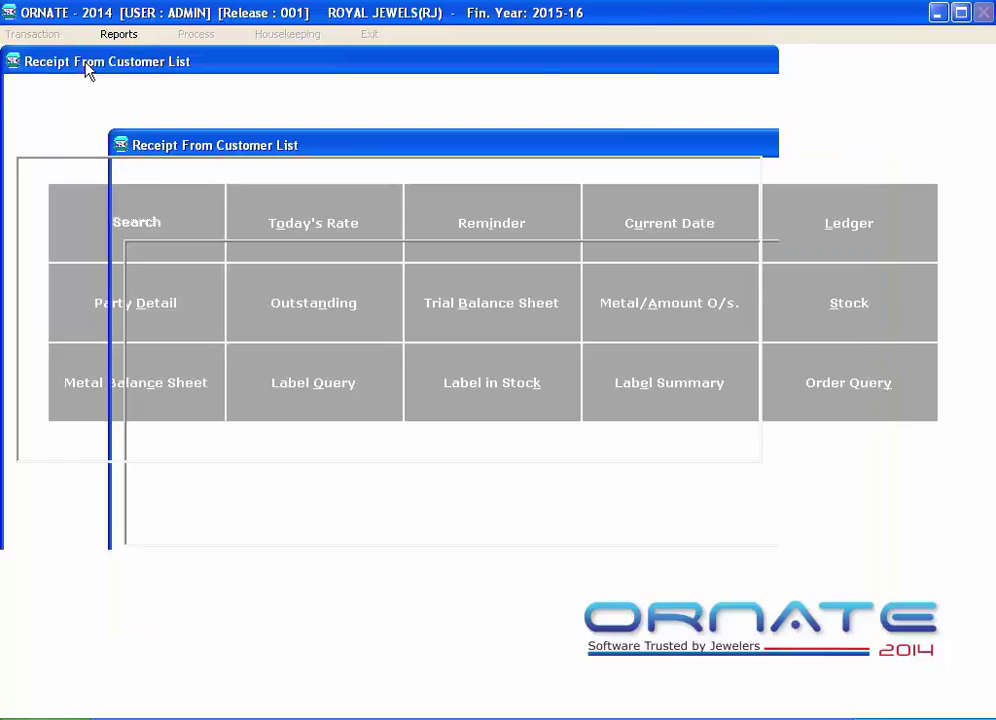
{"action": "key", "text": "Return"}
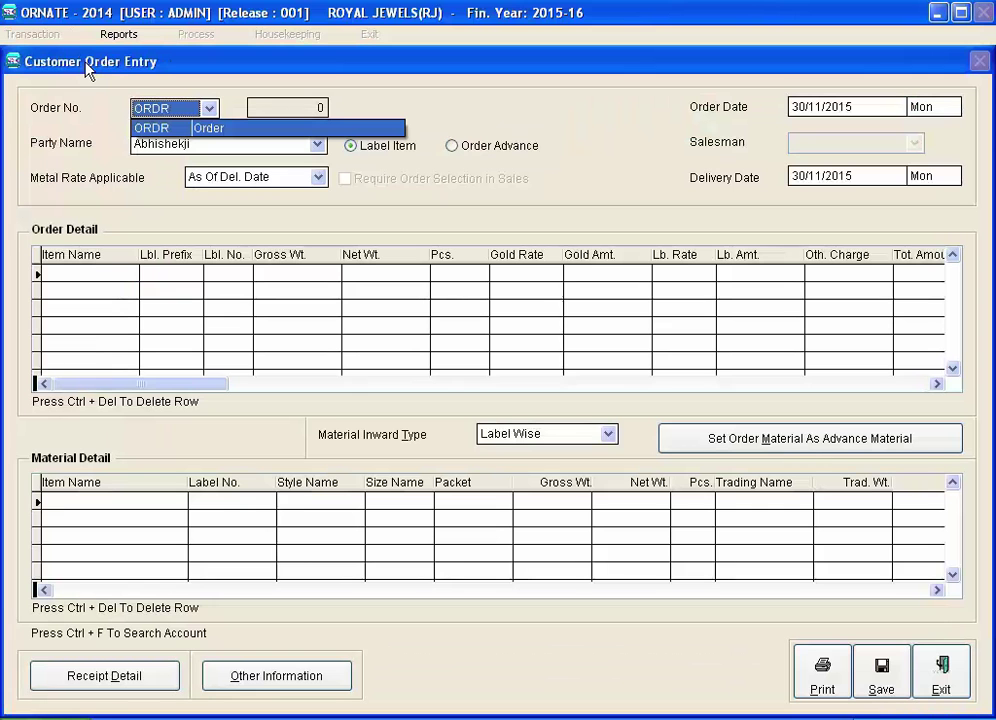
{"action": "key", "text": "Return"}
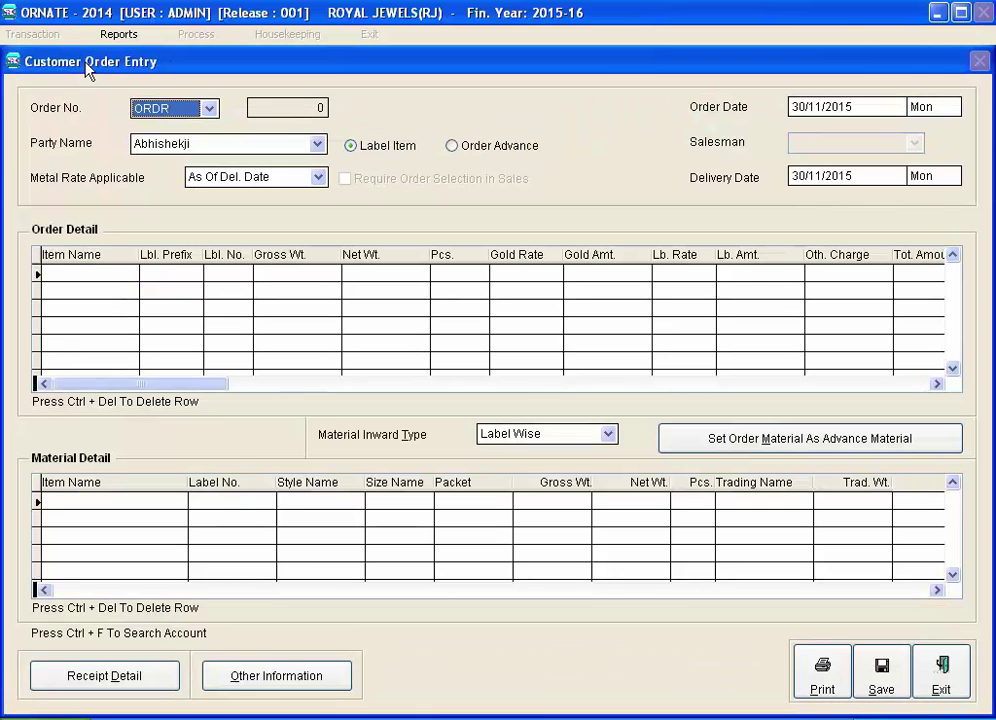
{"action": "key", "text": "Return"}
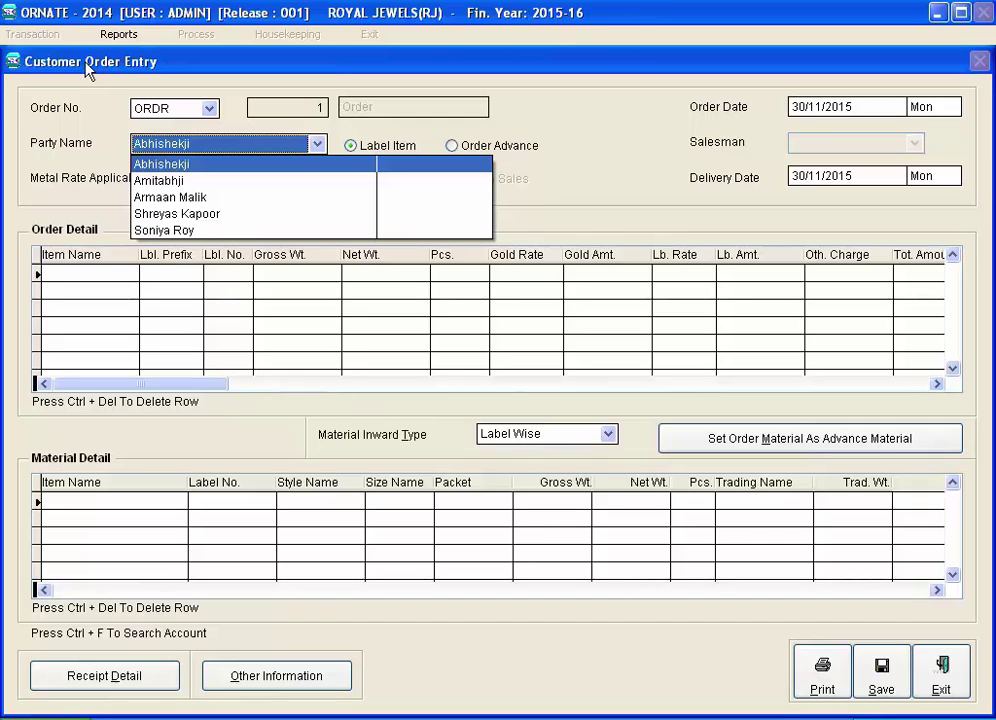
Step: Select the third listed customer as the order's party and keep the applicable metal rate as As Of Del. Date
{"action": "key", "text": "Down"}
{"action": "key", "text": "Down"}
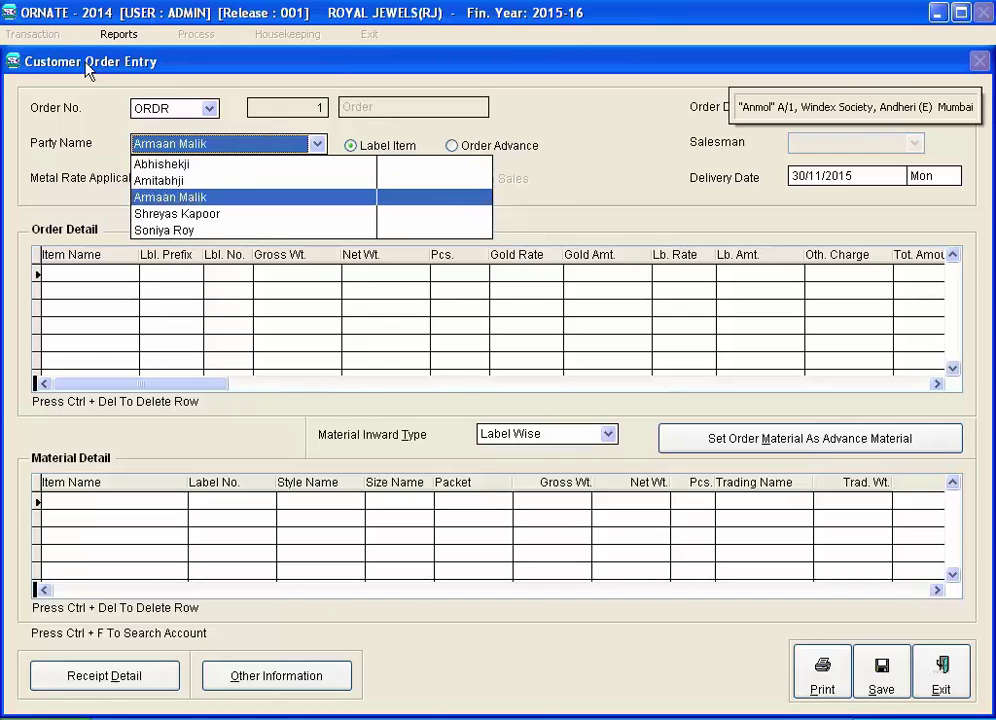
{"action": "key", "text": "Return"}
{"action": "key", "text": "Return"}
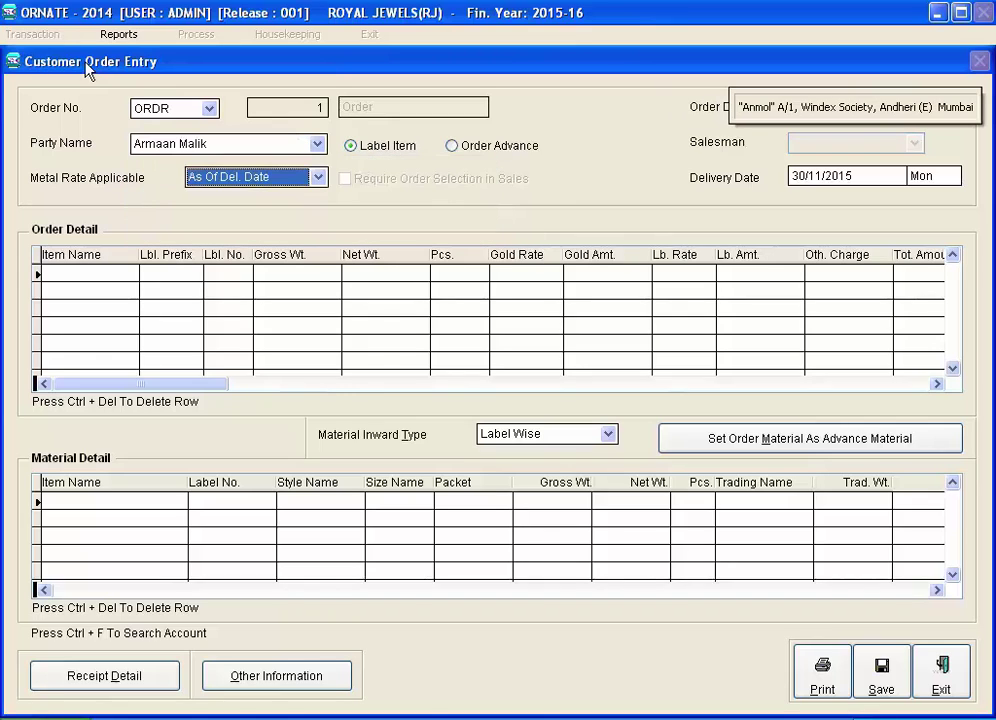
{"action": "left_click", "coordinate": [317, 177]}
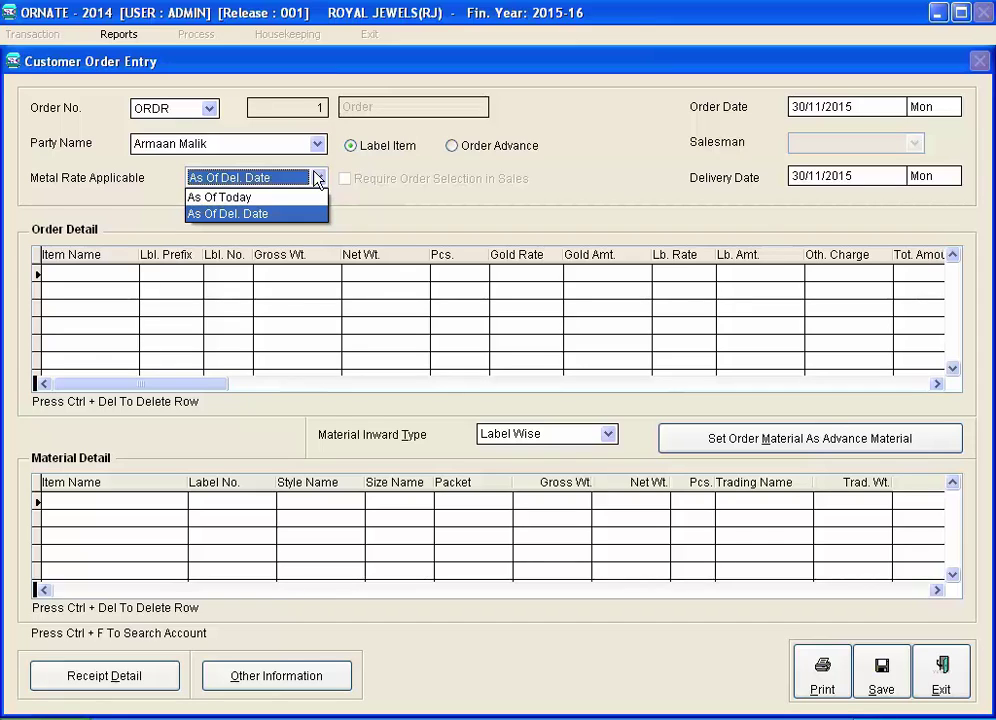
{"action": "left_click", "coordinate": [317, 177]}
{"action": "key", "text": "Tab"}
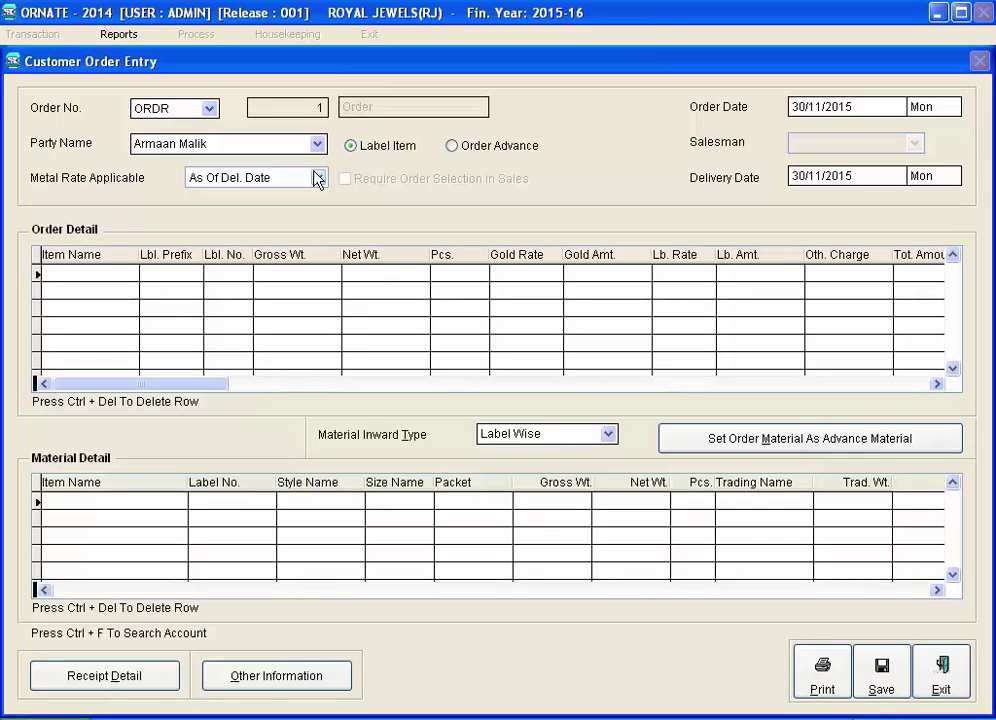
Step: Set the order's delivery date to 15/12/2015 and keep the order type as Label Item
{"action": "key", "text": "Tab"}
{"action": "type", "text": "1512"}
{"action": "key", "text": "Tab"}
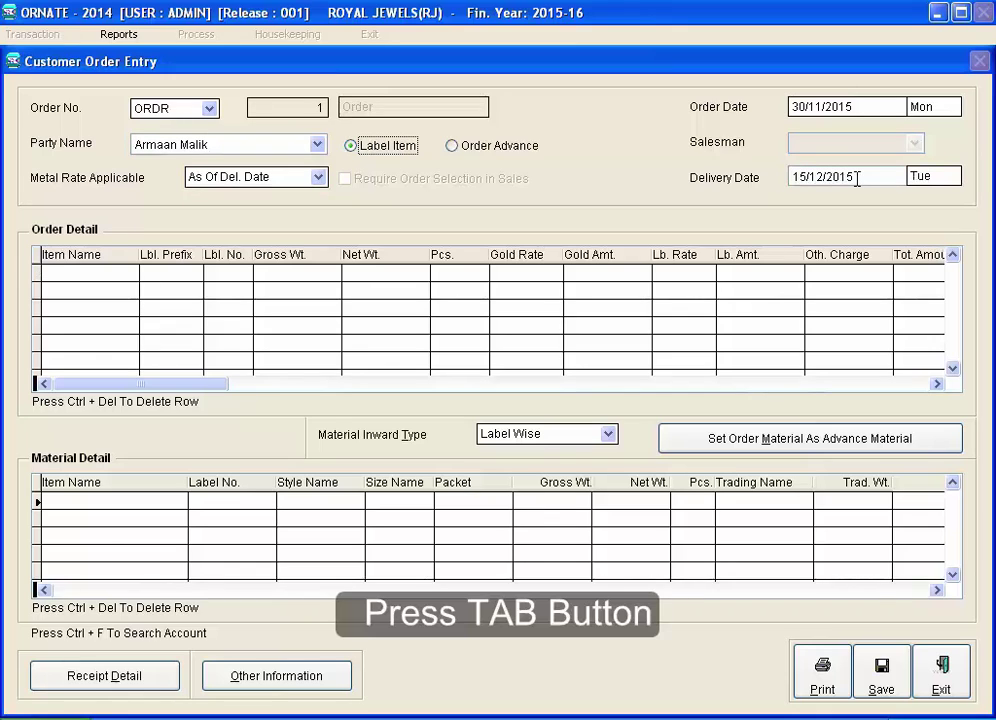
{"action": "key", "text": "Tab"}
{"action": "key", "text": "Tab"}
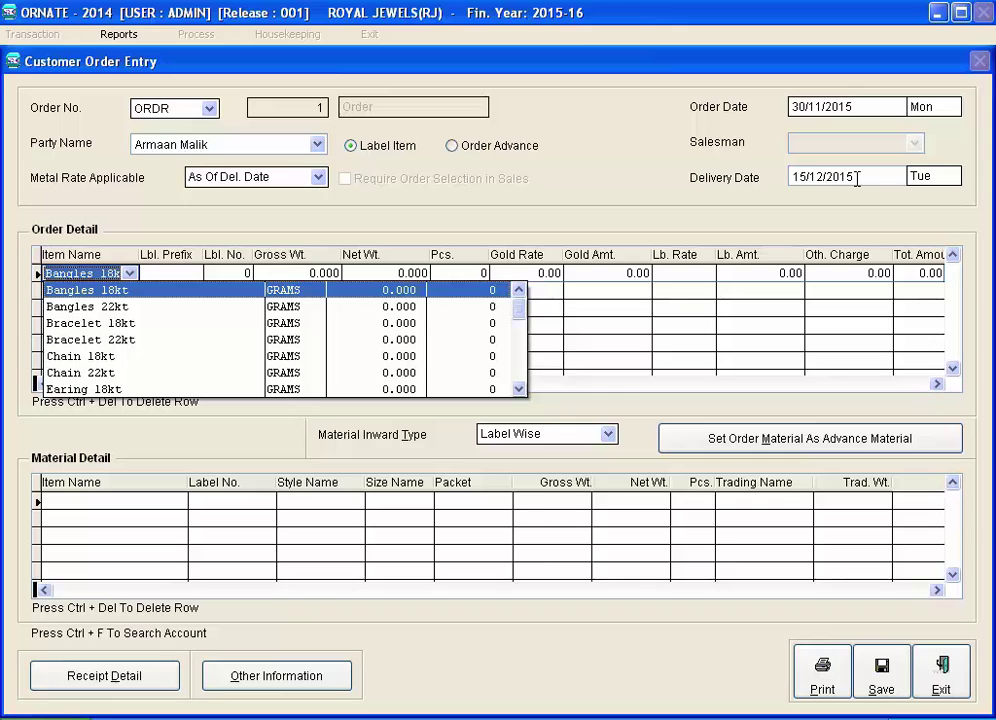
Step: Add Bangles 22kt to the order detail with label prefix BN22 and label number 1
{"action": "key", "text": "Down"}
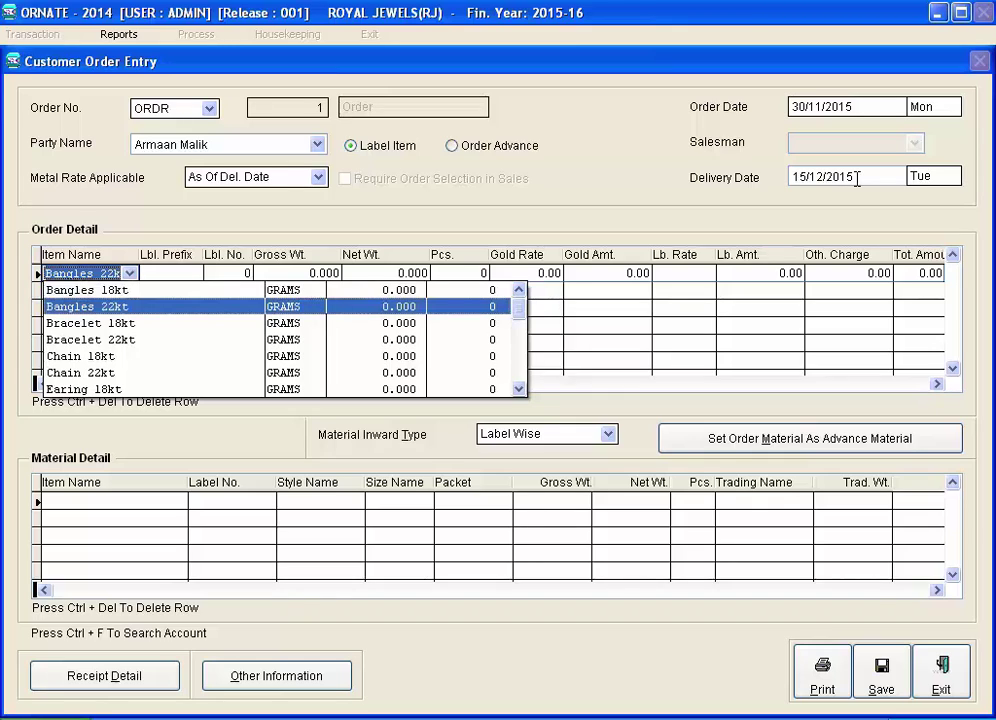
{"action": "key", "text": "Return"}
{"action": "key", "text": "Return"}
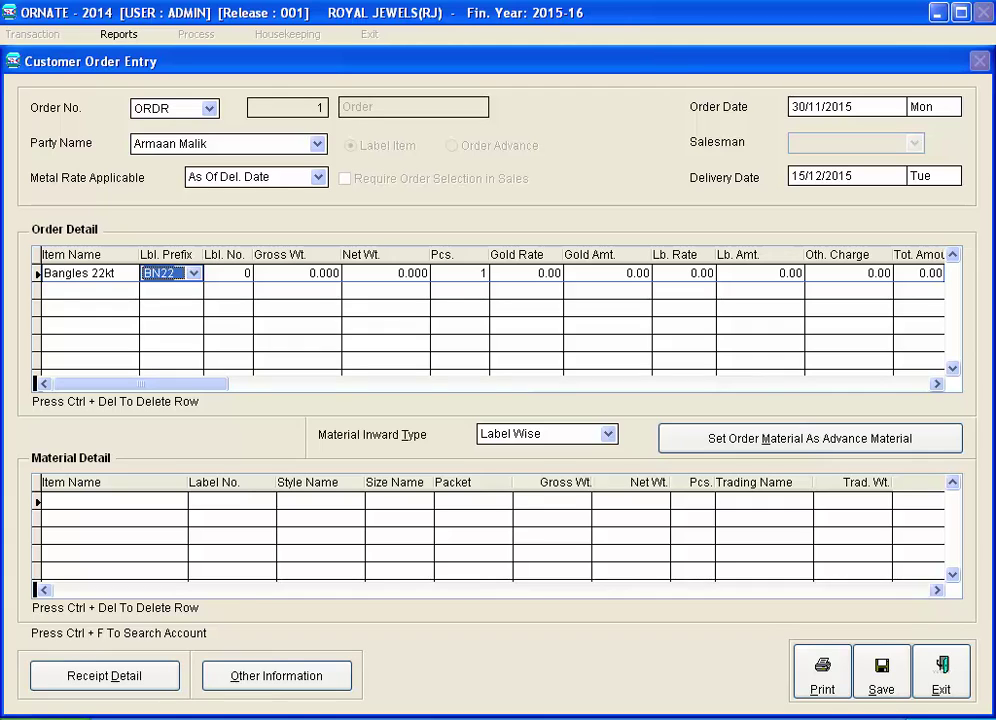
{"action": "key", "text": "Return"}
{"action": "key", "text": "Return"}
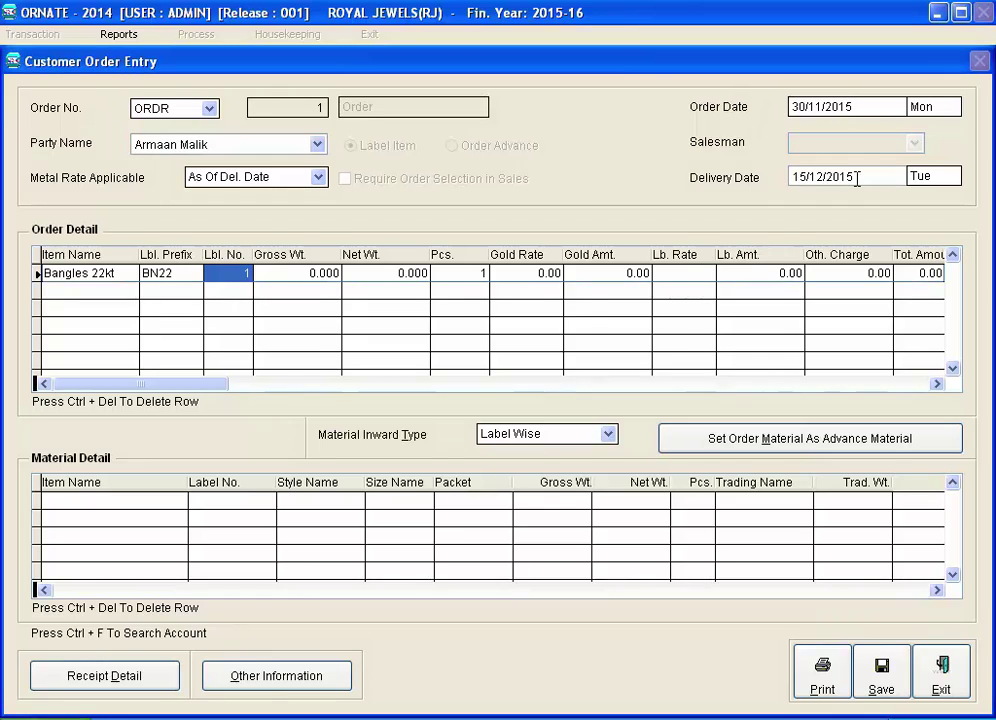
Step: Enter the Gold-22 Trading A/c. style for the bangles with a weight of 40.000
{"action": "key", "text": "Return"}
{"action": "key", "text": "Return"}
{"action": "key", "text": "Return"}
{"action": "key", "text": "Return"}
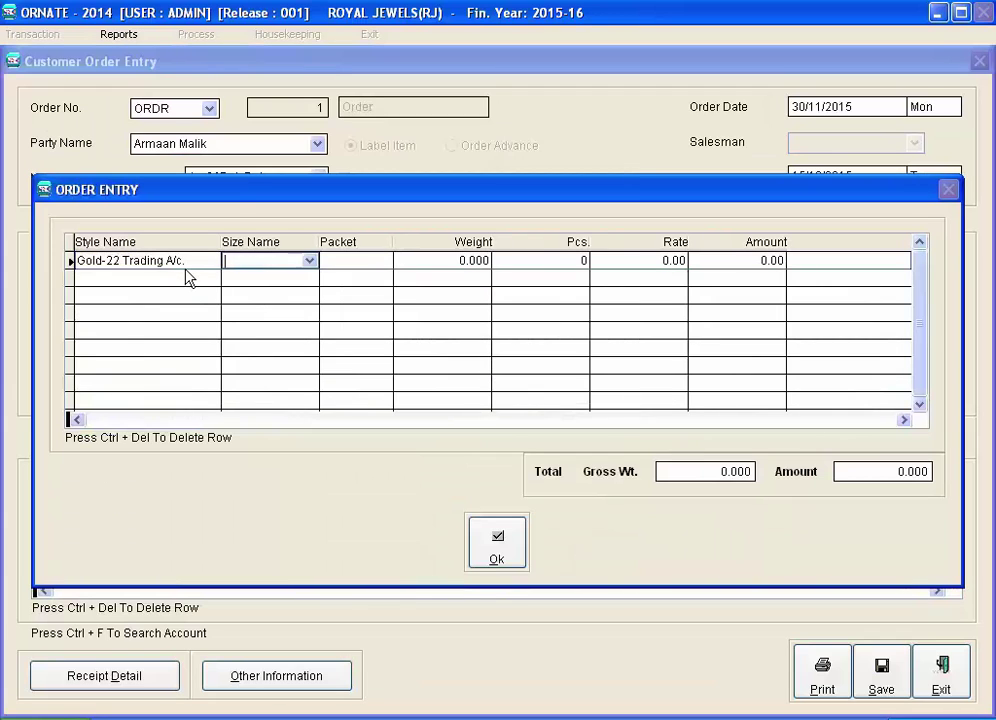
{"action": "type", "text": "40 ."}
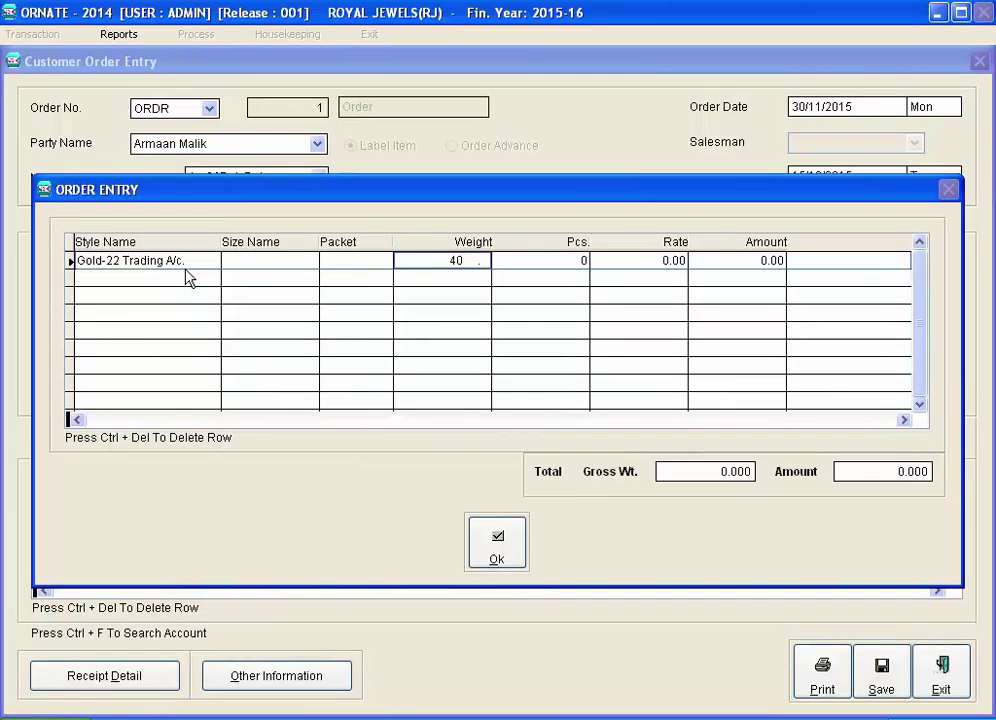
{"action": "key", "text": "Return"}
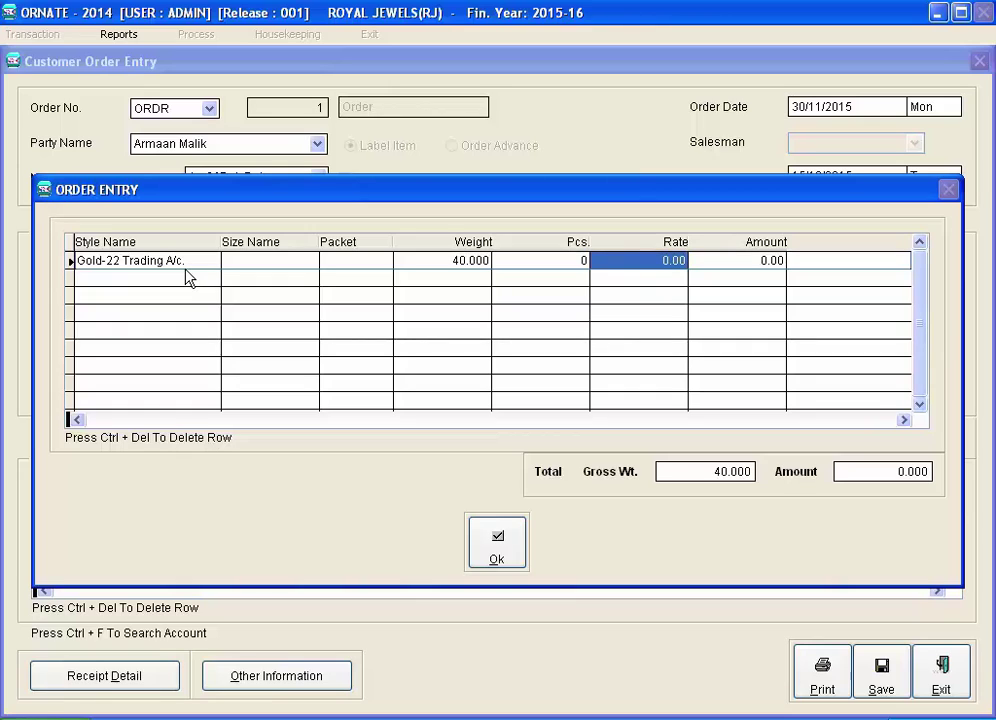
{"action": "key", "text": "Return"}
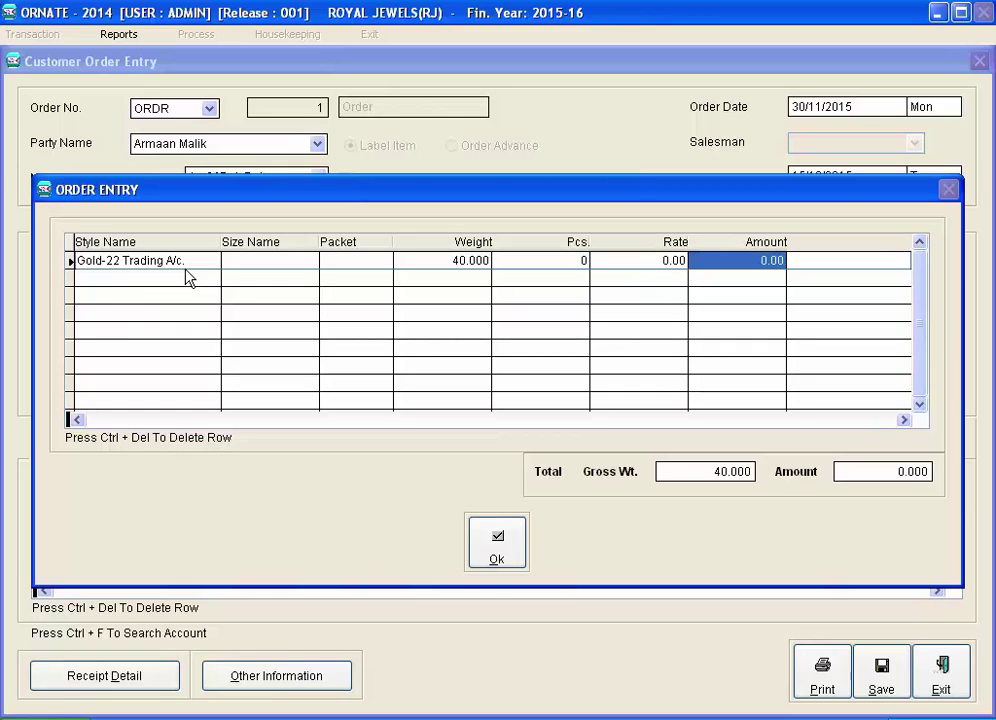
{"action": "key", "text": "Return"}
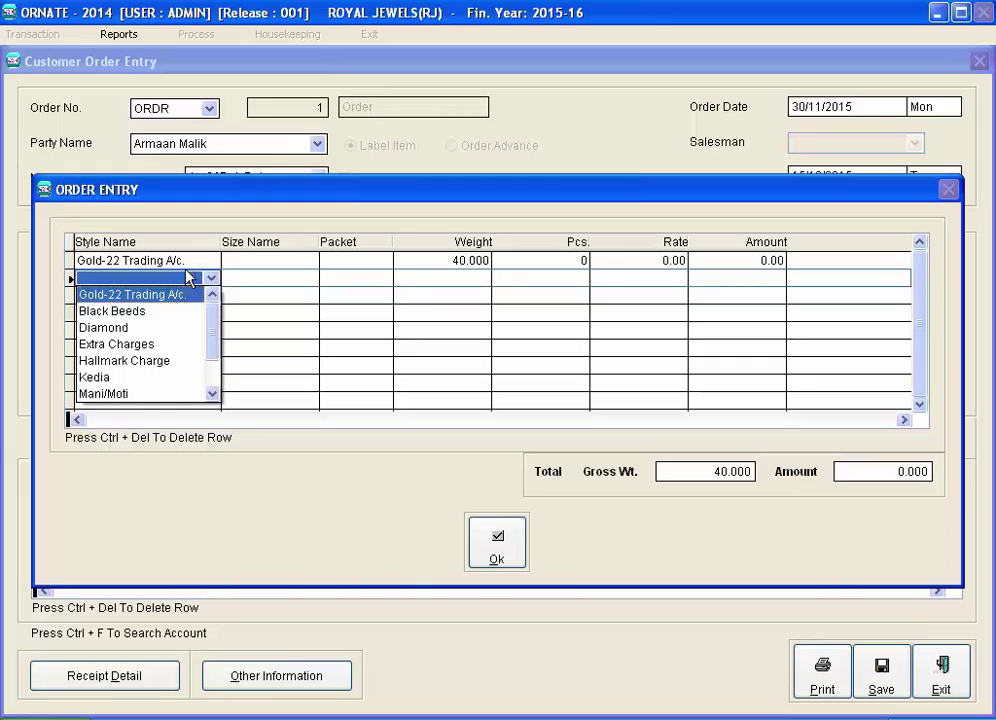
Step: Browse the styles for a second row down to Hallmark Charge and accept the bangles' style breakdown
{"action": "key", "text": "Down"}
{"action": "key", "text": "Down"}
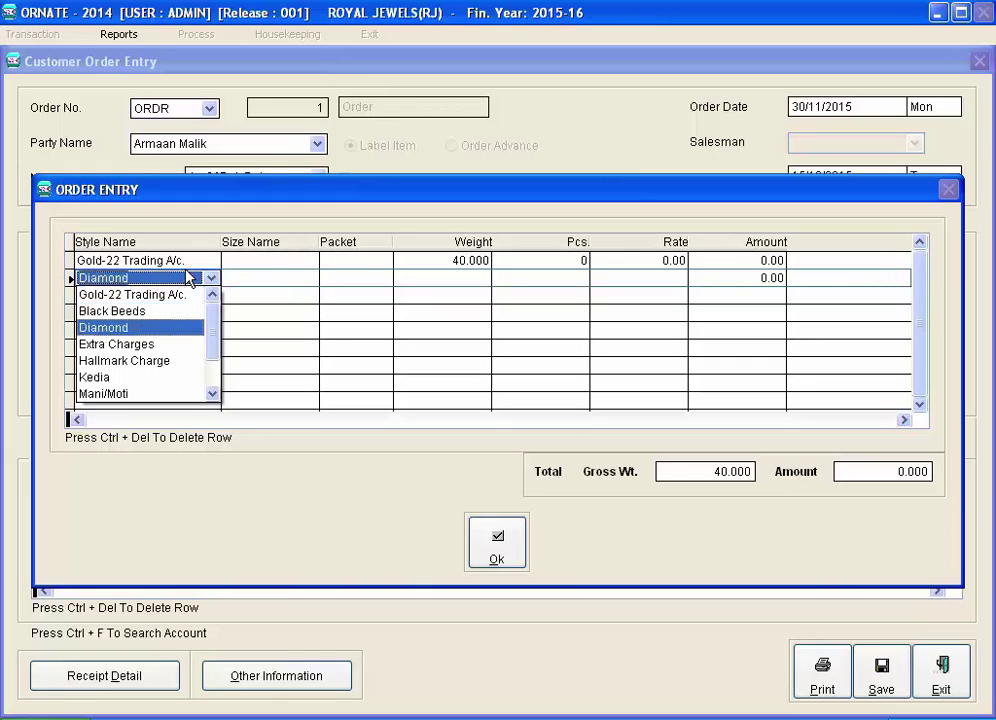
{"action": "key", "text": "Down"}
{"action": "key", "text": "Down"}
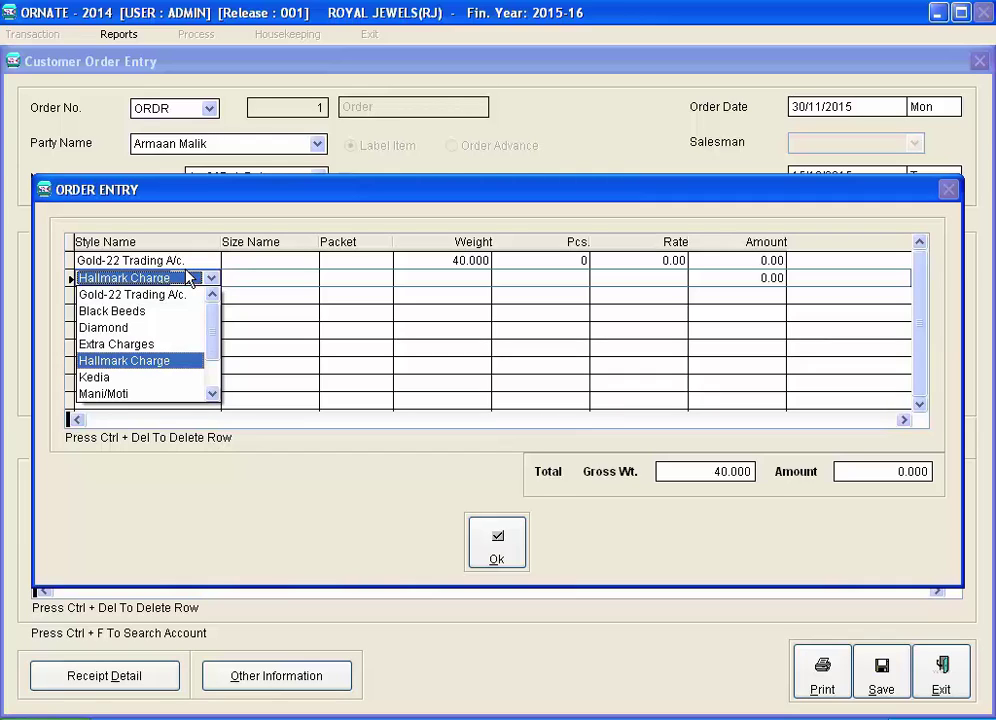
{"action": "left_click", "coordinate": [496, 533]}
Step: Set the bangles' quantity to 2 pieces and the labour rate to 550
{"action": "type", "text": "2"}
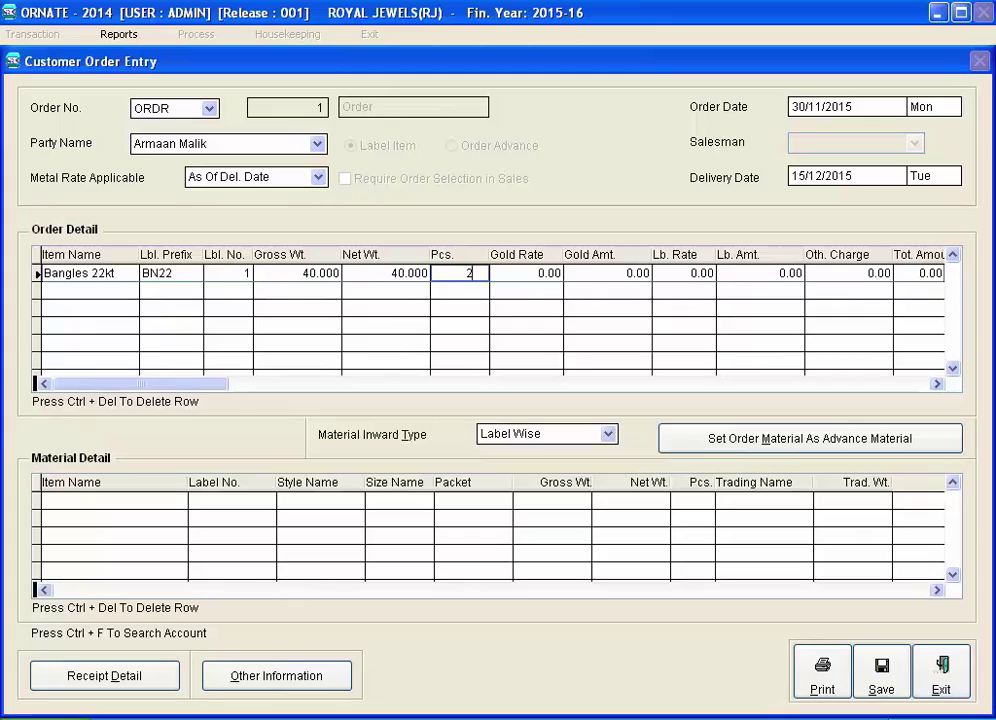
{"action": "key", "text": "Return"}
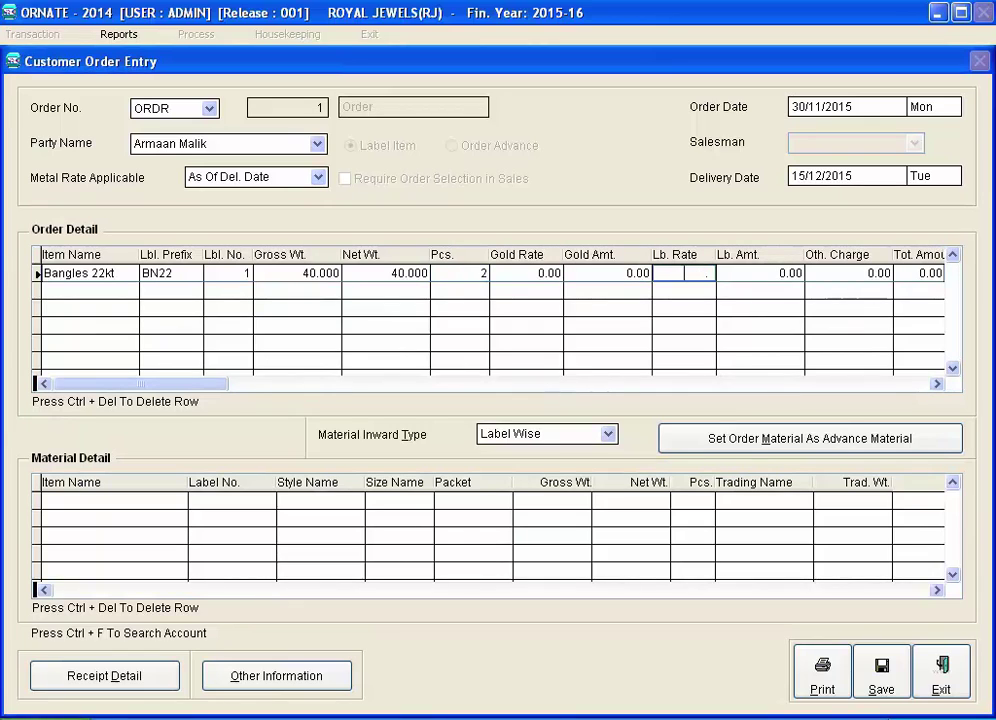
{"action": "type", "text": "550"}
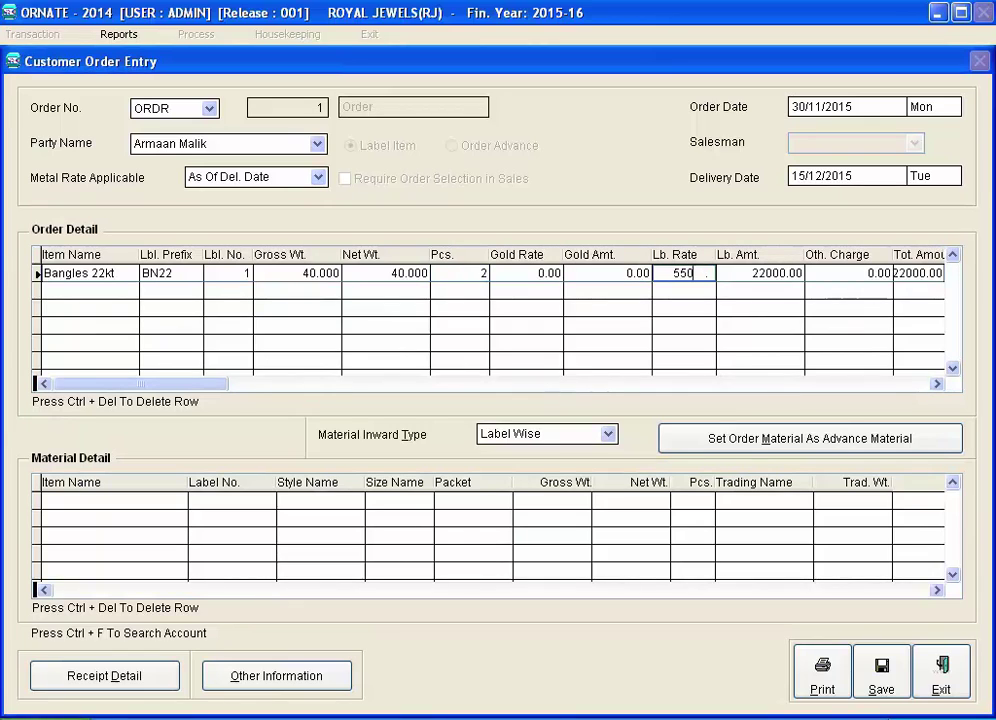
{"action": "key", "text": "Return"}
{"action": "key", "text": "Return"}
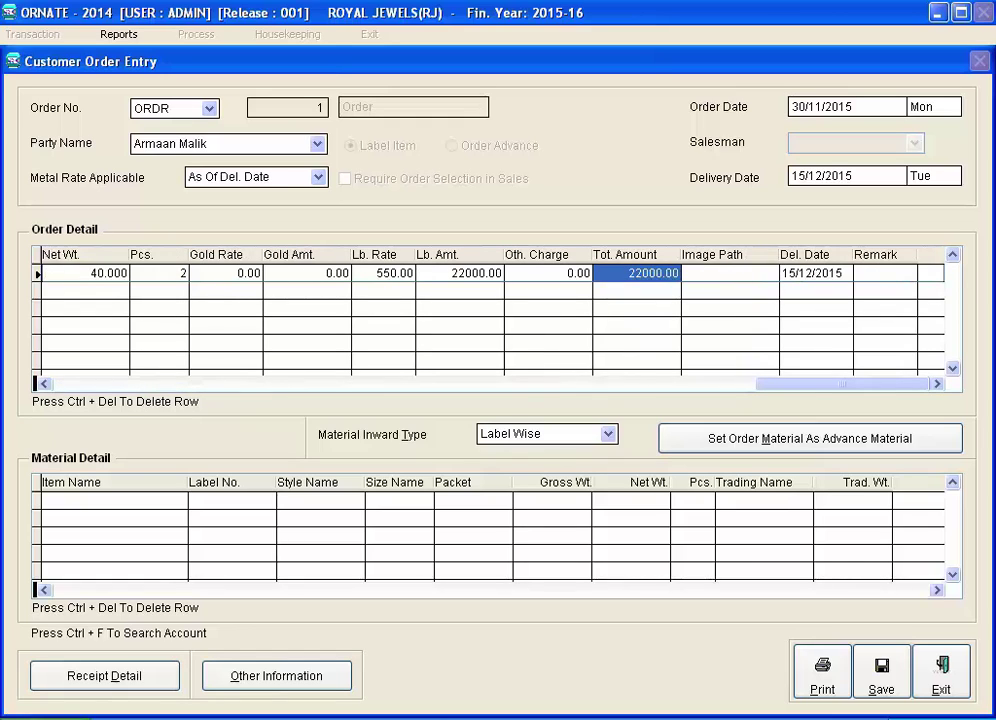
Step: Attach a design image file to the bangles row through its image path
{"action": "key", "text": "Return"}
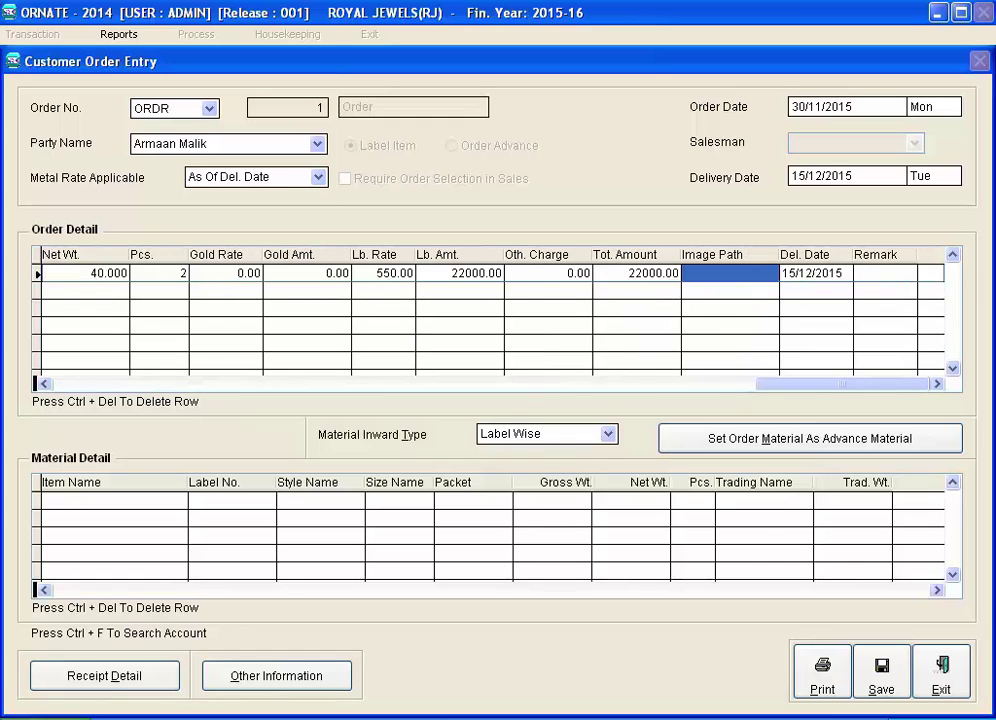
{"action": "key", "text": "Return"}
{"action": "double_click", "coordinate": [338, 104]}
{"action": "left_click", "coordinate": [367, 413]}
{"action": "left_click", "coordinate": [722, 513]}
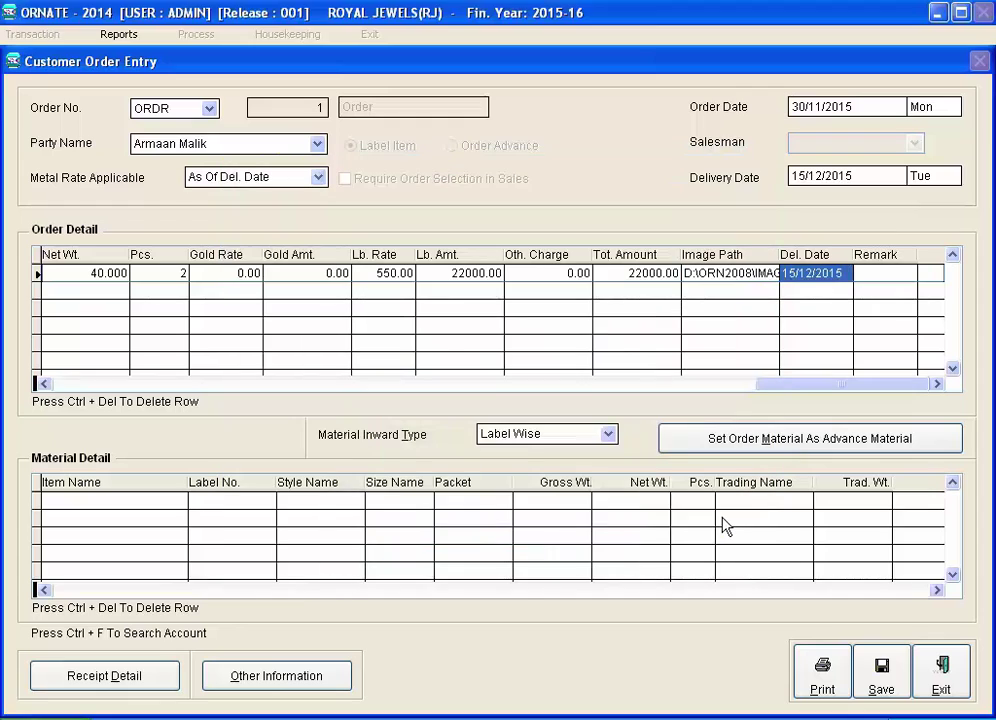
Step: Keep the row's delivery date and enter 2"6 as the remark for the bangles
{"action": "key", "text": "Return"}
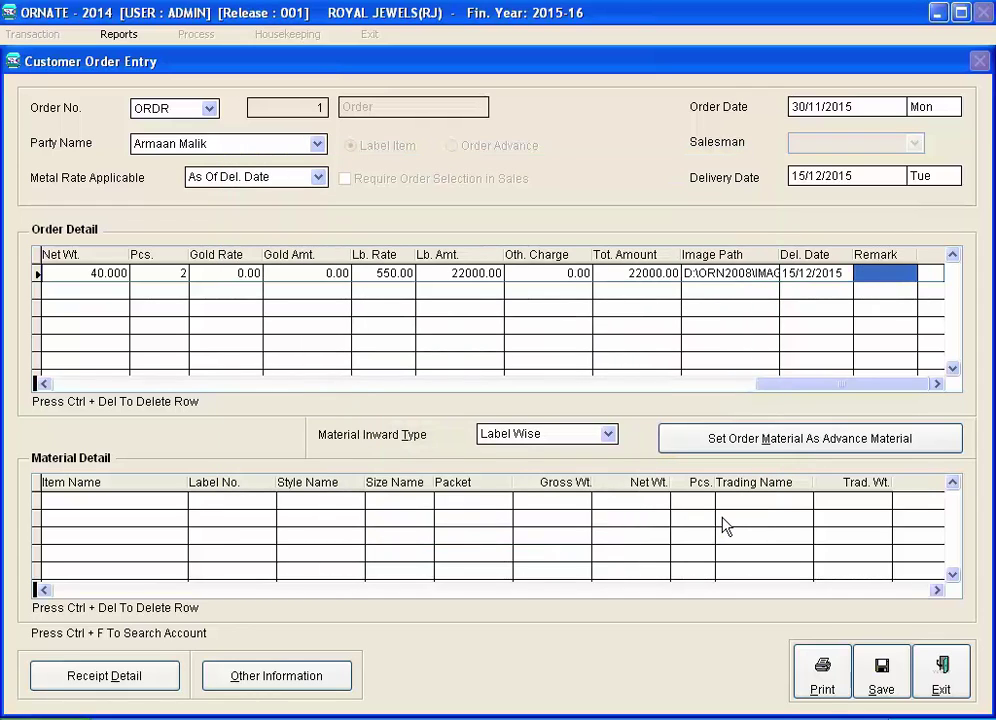
{"action": "type", "text": "2\""}
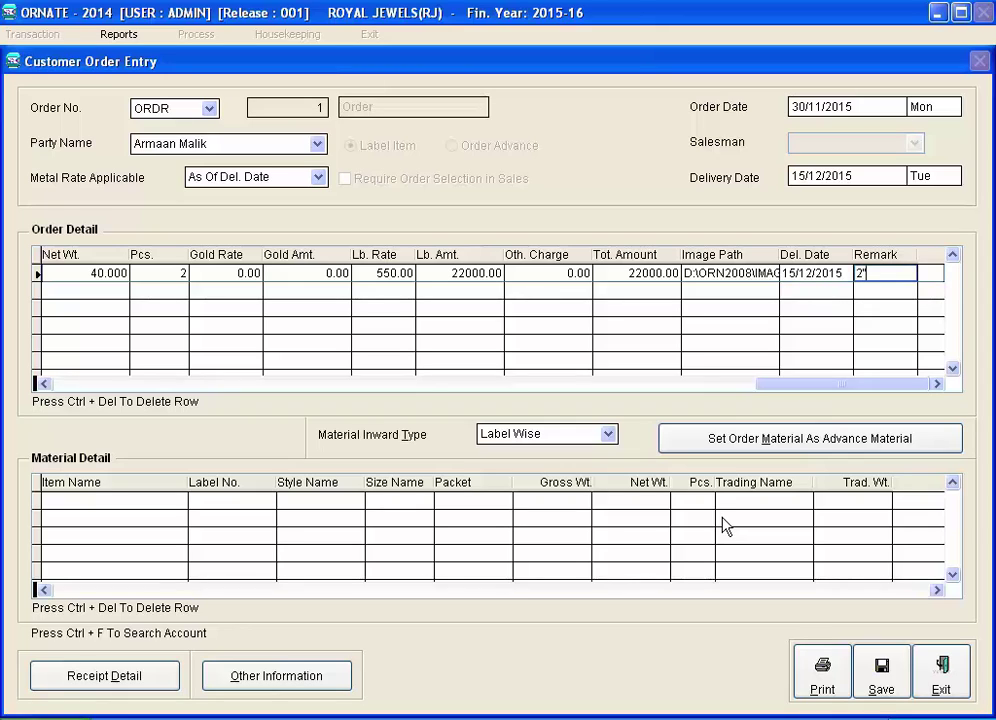
{"action": "type", "text": "6"}
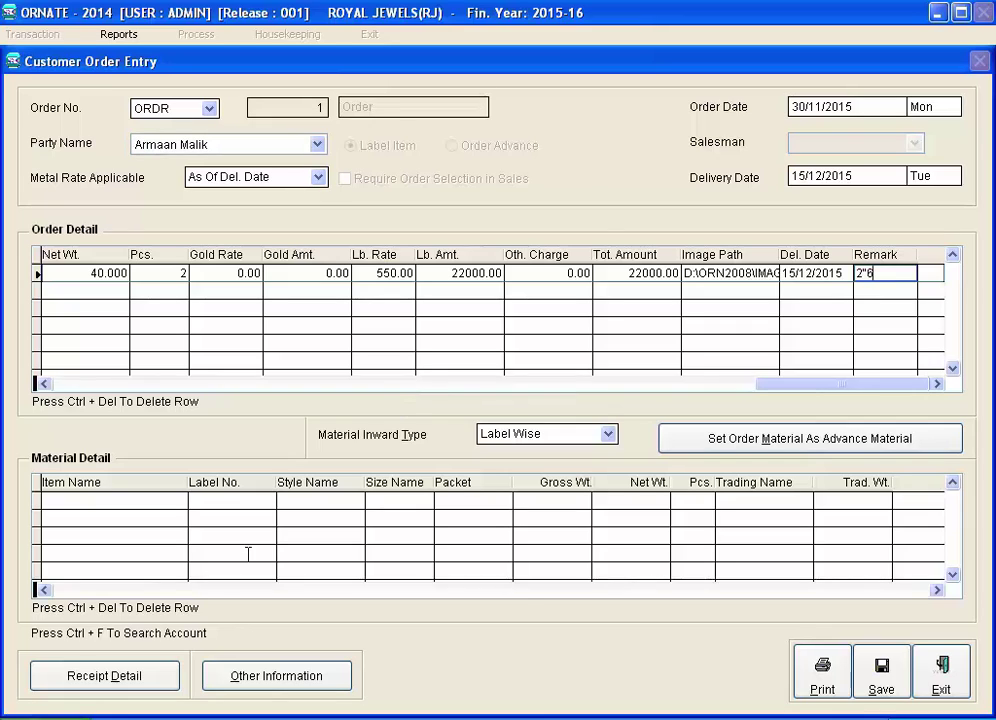
Step: Record an advance cash receipt of 50000 in the Cash Book for the order and accept the receipt details
{"action": "left_click", "coordinate": [105, 676]}
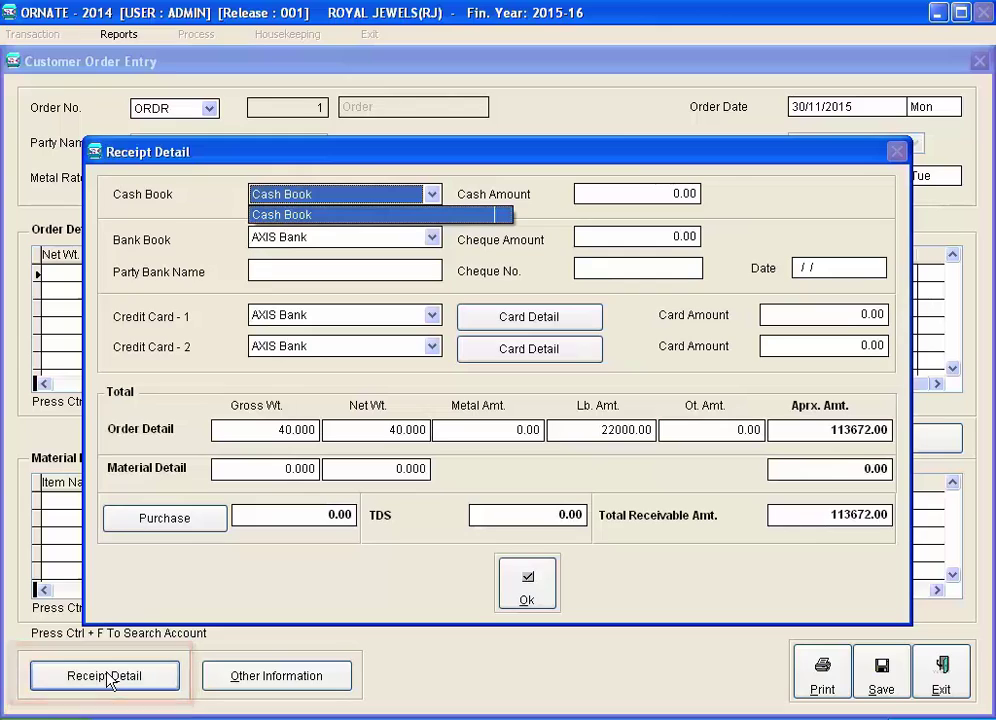
{"action": "key", "text": "Return"}
{"action": "key", "text": "Return"}
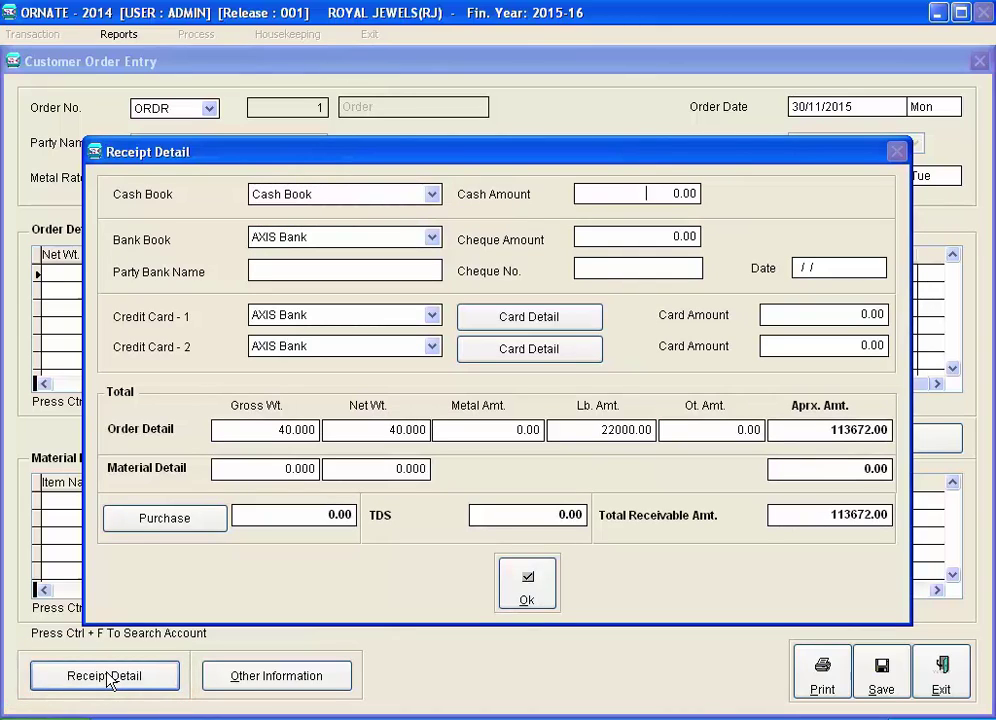
{"action": "type", "text": "50000"}
{"action": "key", "text": "Return"}
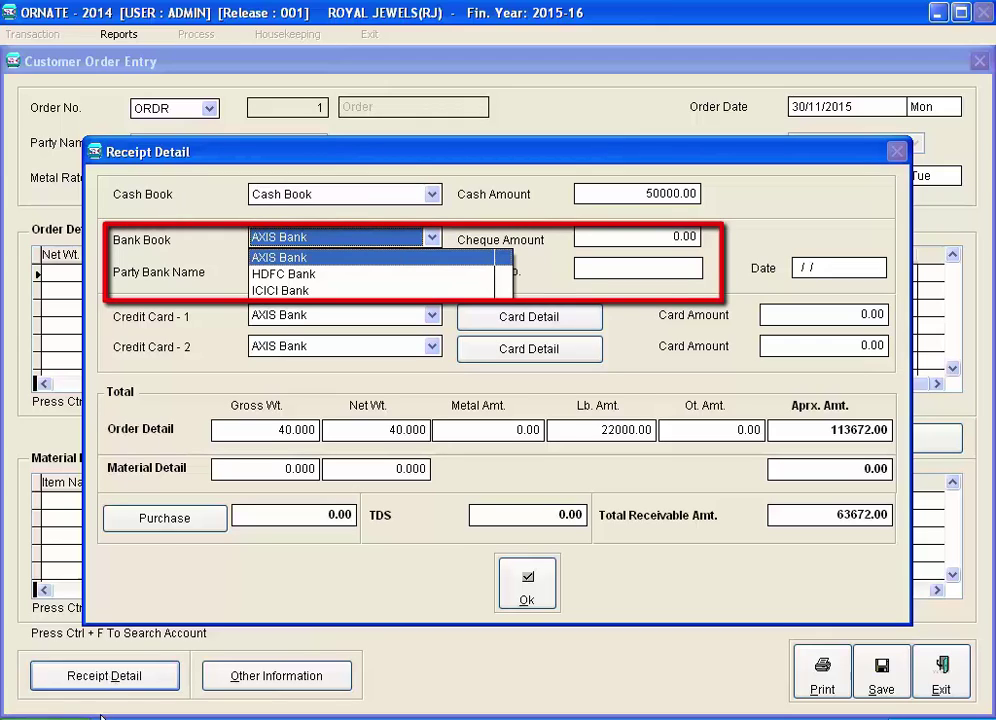
{"action": "key", "text": "Return"}
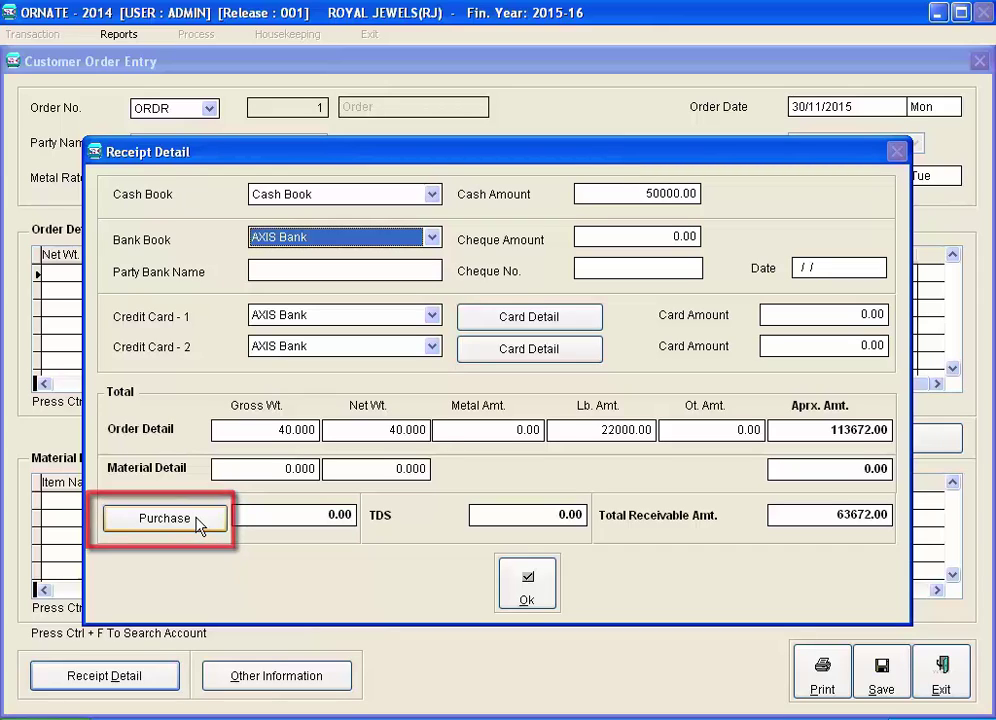
{"action": "left_click", "coordinate": [527, 585]}
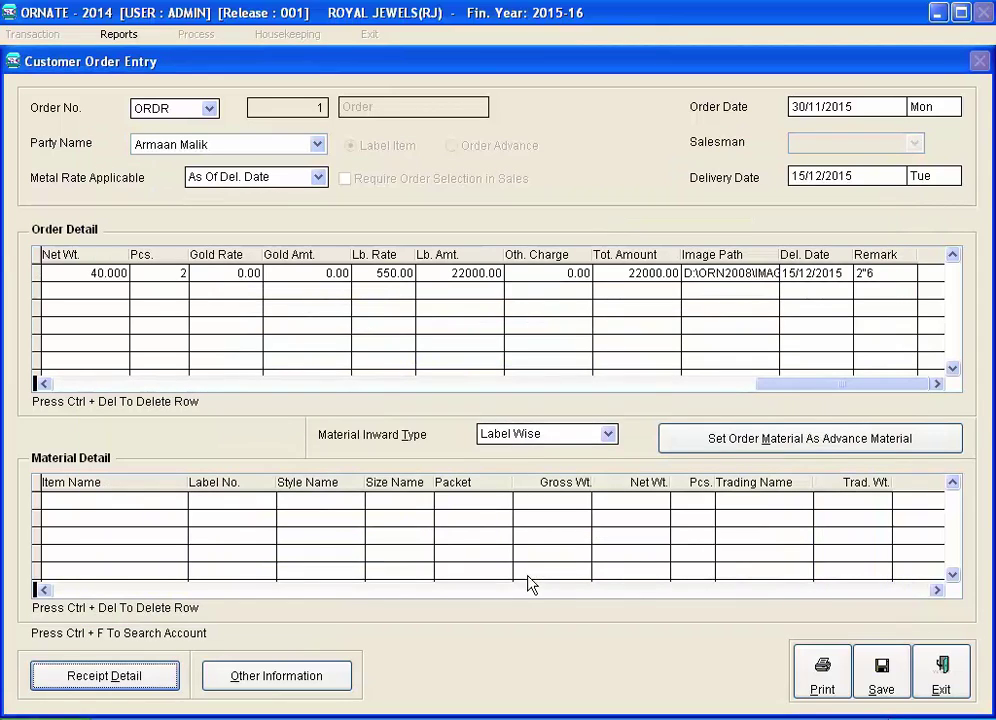
Step: Save the customer order and preview its Order Voucher-01 printout with one copy
{"action": "left_click", "coordinate": [880, 678]}
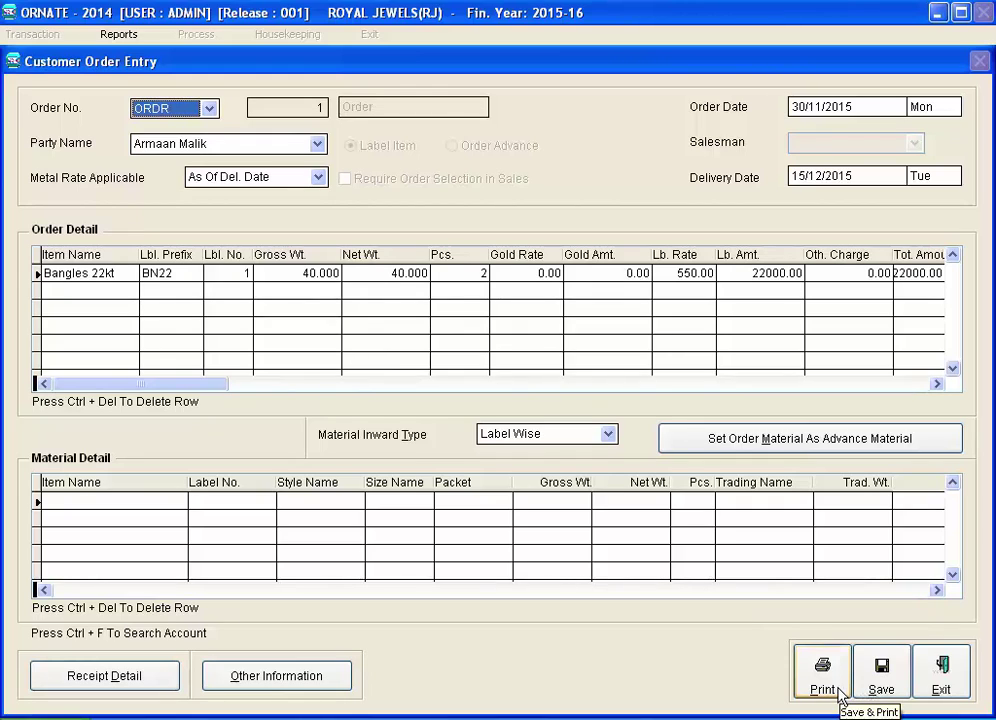
{"action": "left_click", "coordinate": [836, 695]}
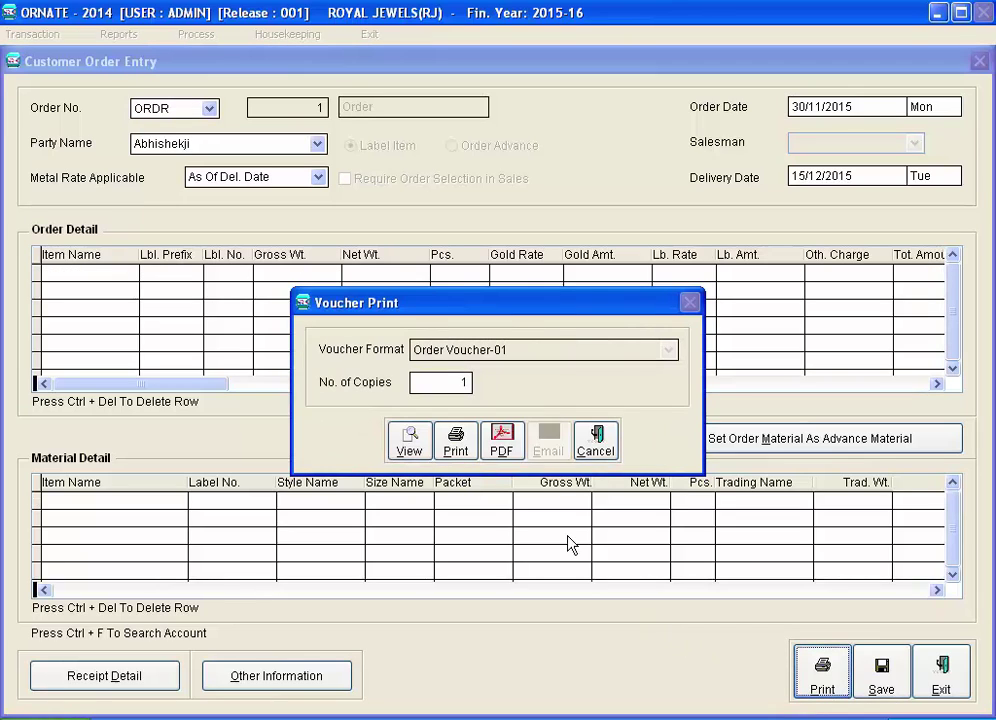
{"action": "left_click", "coordinate": [424, 457]}
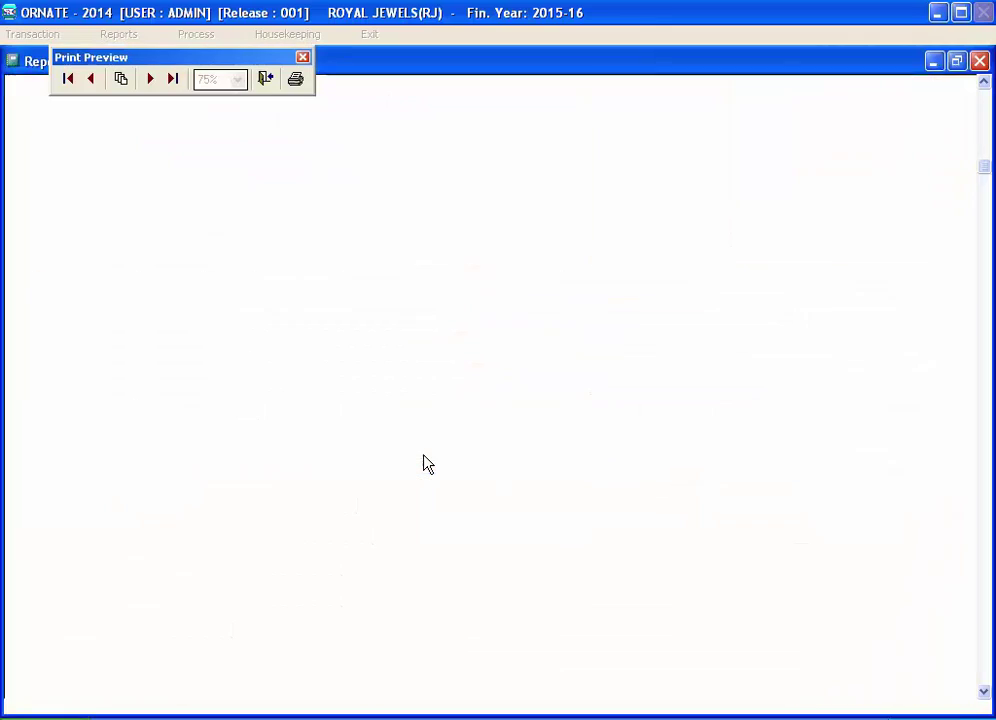